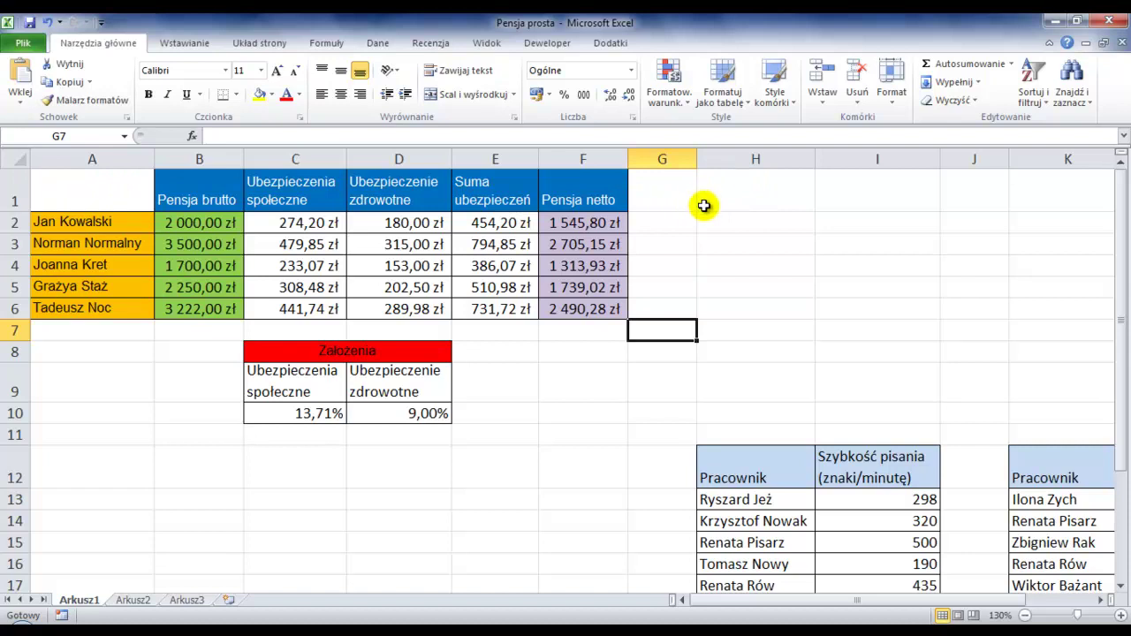
Step: Move up column G to row 1, then across row 1 to the sheet's last column
{"action": "key", "text": "Up"}
{"action": "key", "text": "Up"}
{"action": "key", "text": "Up"}
{"action": "key", "text": "Up"}
{"action": "key", "text": "Up"}
{"action": "key", "text": "Up"}
{"action": "key", "text": "Right"}
{"action": "key", "text": "Right"}
{"action": "key", "text": "Right"}
{"action": "key", "text": "Right"}
{"action": "key", "text": "Right"}
{"action": "key", "text": "Right"}
{"action": "key", "text": "Right"}
{"action": "key", "text": "Right"}
{"action": "key", "text": "Right"}
{"action": "key", "text": "Right"}
{"action": "key", "text": "Right"}
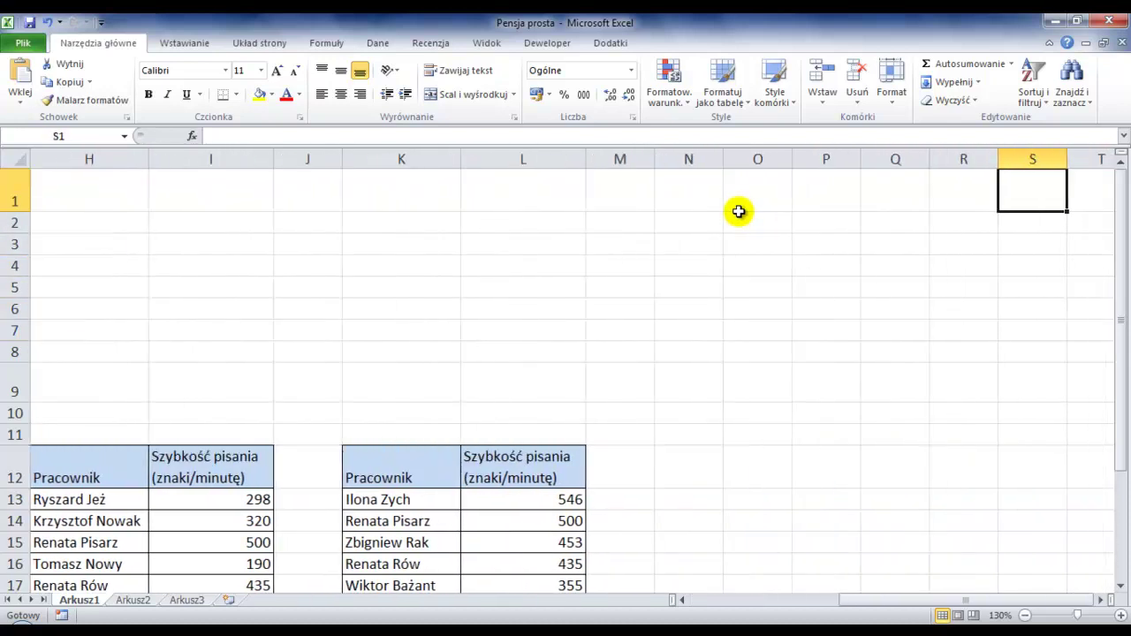
{"action": "key", "text": "Right"}
{"action": "key", "text": "Right"}
{"action": "key", "text": "Right"}
{"action": "key", "text": "Right"}
{"action": "key", "text": "Right"}
{"action": "key", "text": "Right"}
{"action": "key", "text": "Right"}
{"action": "key", "text": "Right"}
{"action": "key", "text": "Right"}
{"action": "key", "text": "Right"}
{"action": "key", "text": "Right"}
{"action": "key", "text": "Right"}
{"action": "key", "text": "Right"}
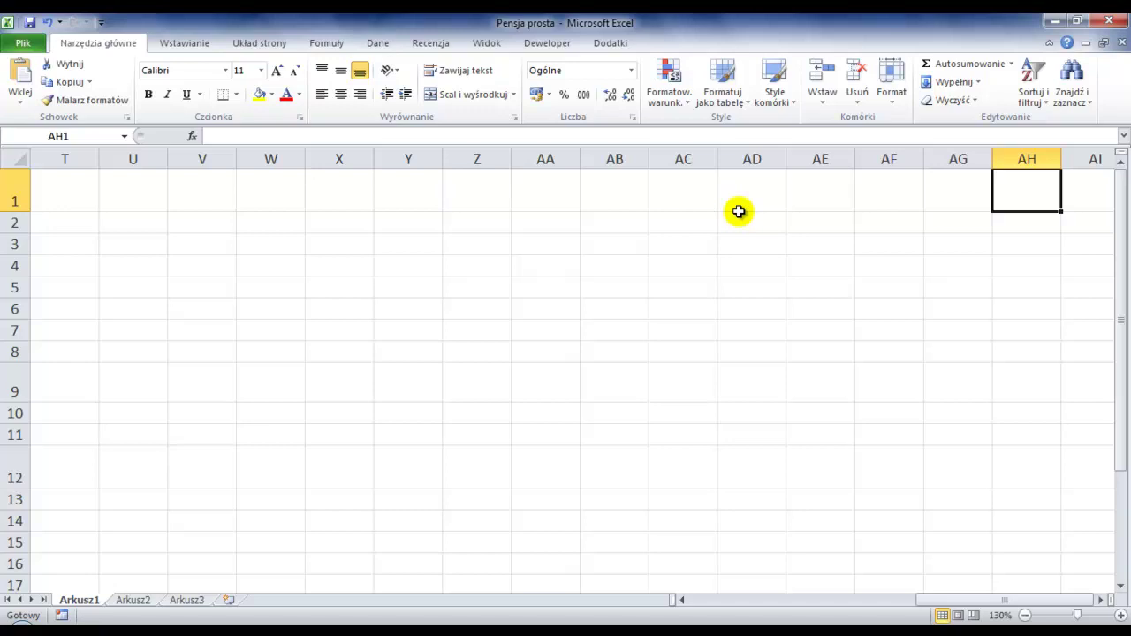
{"action": "key", "text": "Right"}
{"action": "key", "text": "Right"}
{"action": "key", "text": "Right"}
{"action": "key", "text": "Right"}
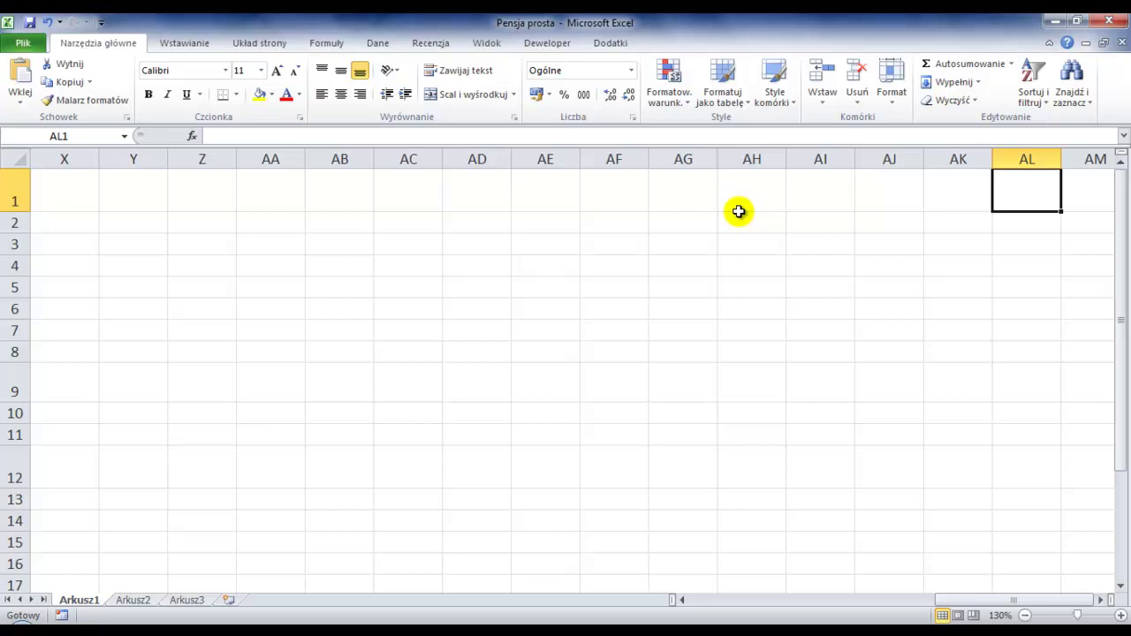
{"action": "key", "text": "ctrl+Right"}
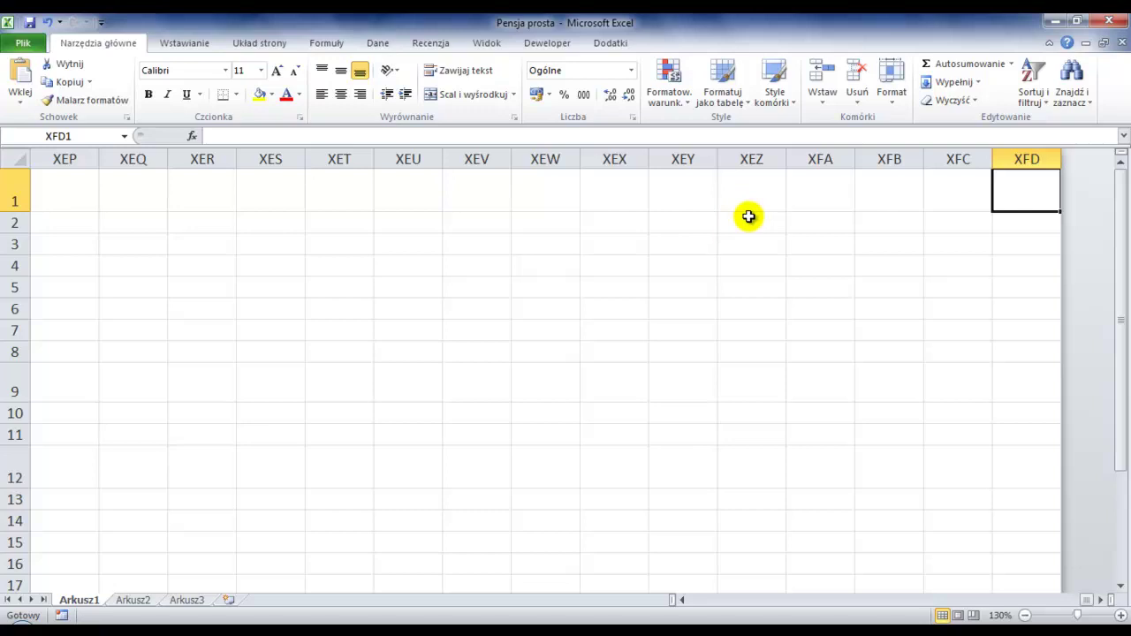
Step: Return to A1, step down column A to the sheet's last row, then back to A1
{"action": "key", "text": "ctrl+Home"}
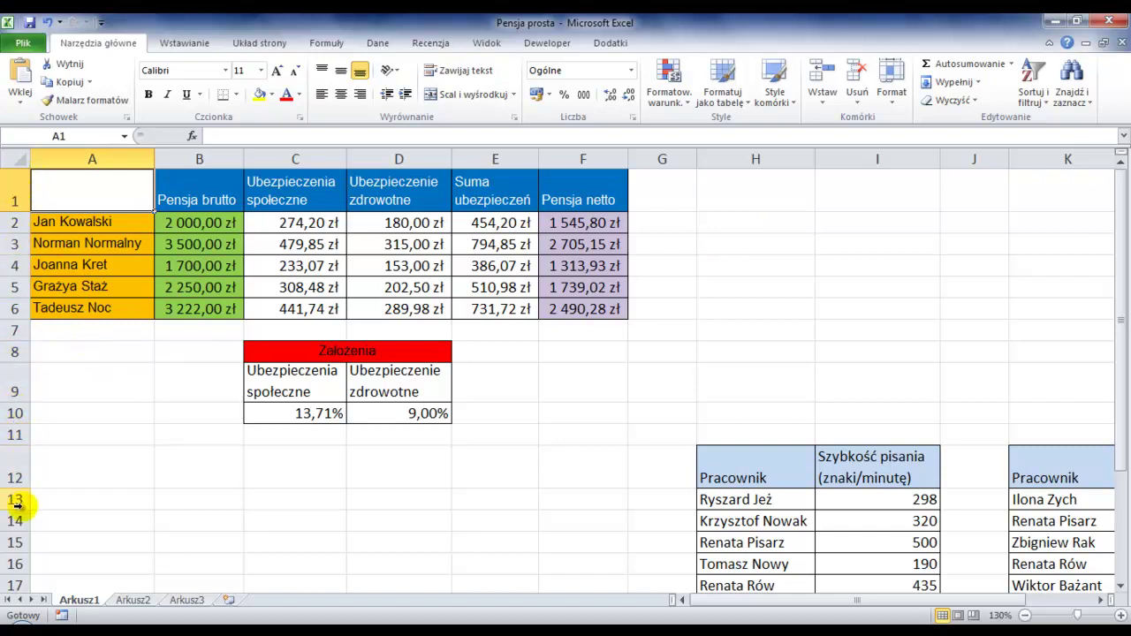
{"action": "key", "text": "Down"}
{"action": "key", "text": "Down"}
{"action": "key", "text": "Down"}
{"action": "key", "text": "Down"}
{"action": "key", "text": "Down"}
{"action": "key", "text": "Down"}
{"action": "key", "text": "Down"}
{"action": "key", "text": "Down"}
{"action": "key", "text": "Down"}
{"action": "key", "text": "Down"}
{"action": "key", "text": "Down"}
{"action": "key", "text": "Down"}
{"action": "key", "text": "Down"}
{"action": "key", "text": "Down"}
{"action": "key", "text": "Down"}
{"action": "key", "text": "Down"}
{"action": "key", "text": "Down"}
{"action": "key", "text": "Down"}
{"action": "key", "text": "Down"}
{"action": "key", "text": "Down"}
{"action": "key", "text": "Down"}
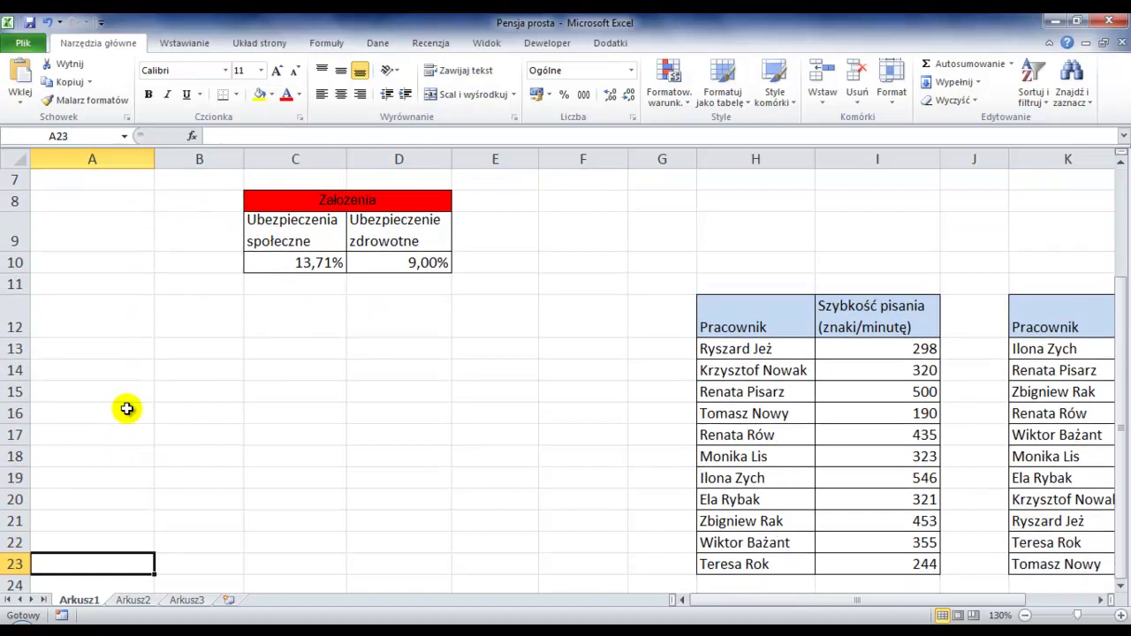
{"action": "key", "text": "Down"}
{"action": "key", "text": "Down"}
{"action": "key", "text": "Down"}
{"action": "key", "text": "Down"}
{"action": "key", "text": "Down"}
{"action": "key", "text": "Down"}
{"action": "key", "text": "Down"}
{"action": "key", "text": "Down"}
{"action": "key", "text": "Down"}
{"action": "key", "text": "Down"}
{"action": "key", "text": "Down"}
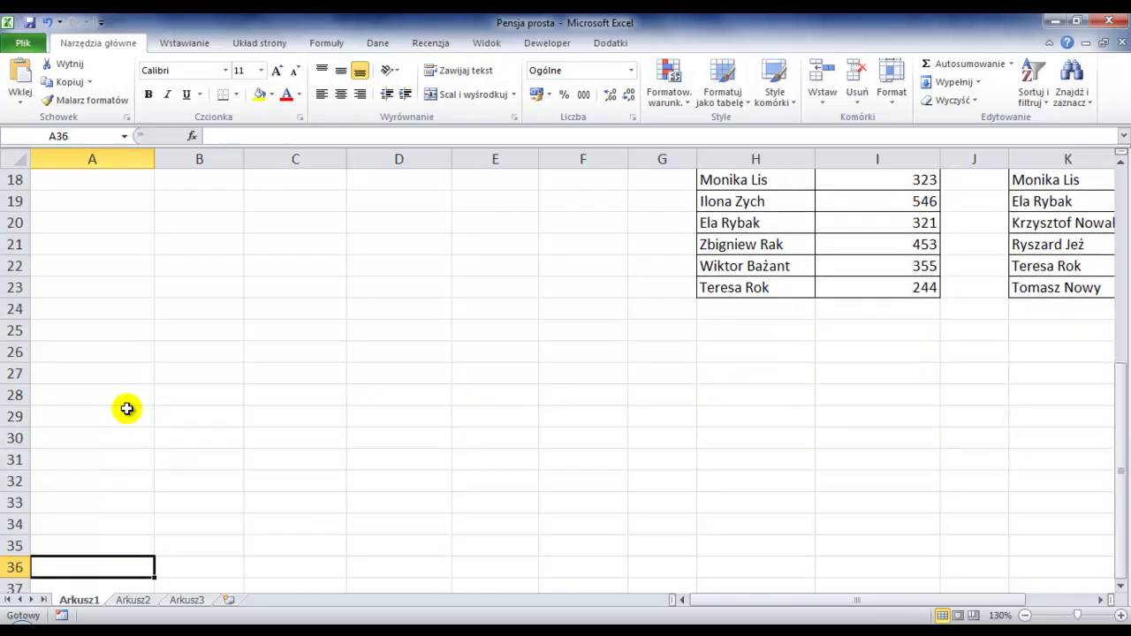
{"action": "key", "text": "Down"}
{"action": "key", "text": "Down"}
{"action": "key", "text": "Down"}
{"action": "key", "text": "Down"}
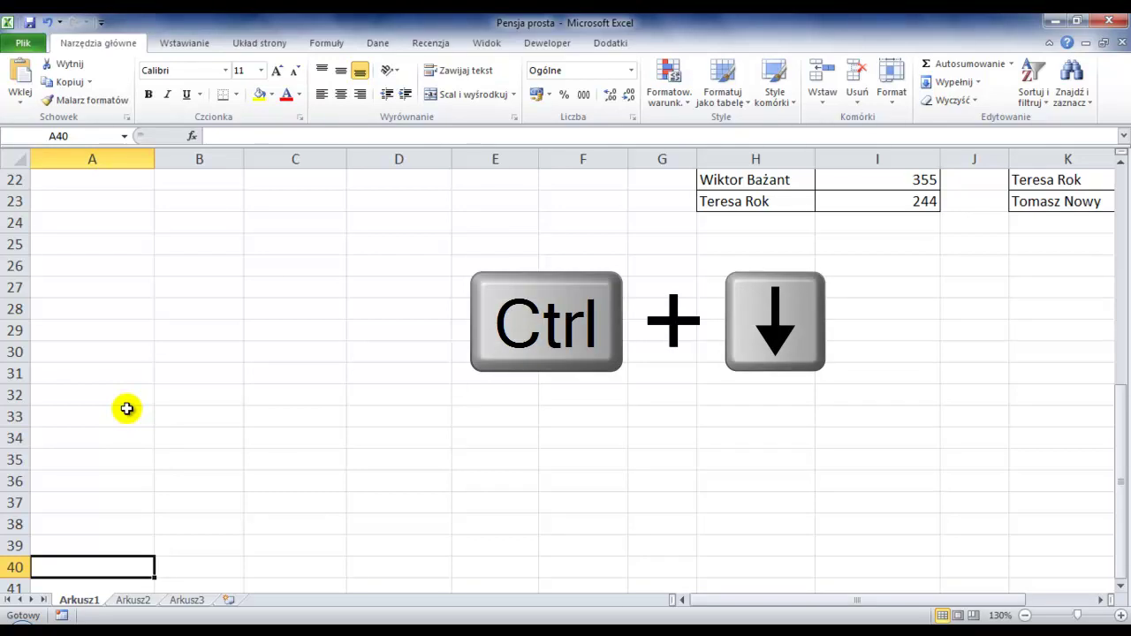
{"action": "key", "text": "ctrl+Down"}
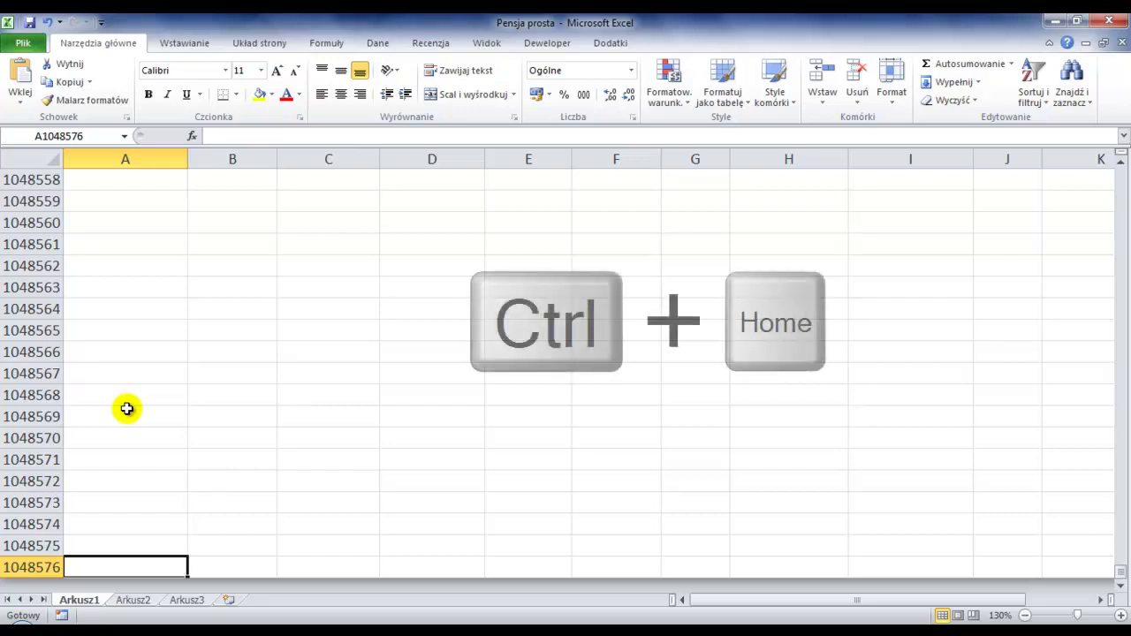
{"action": "key", "text": "ctrl+Home"}
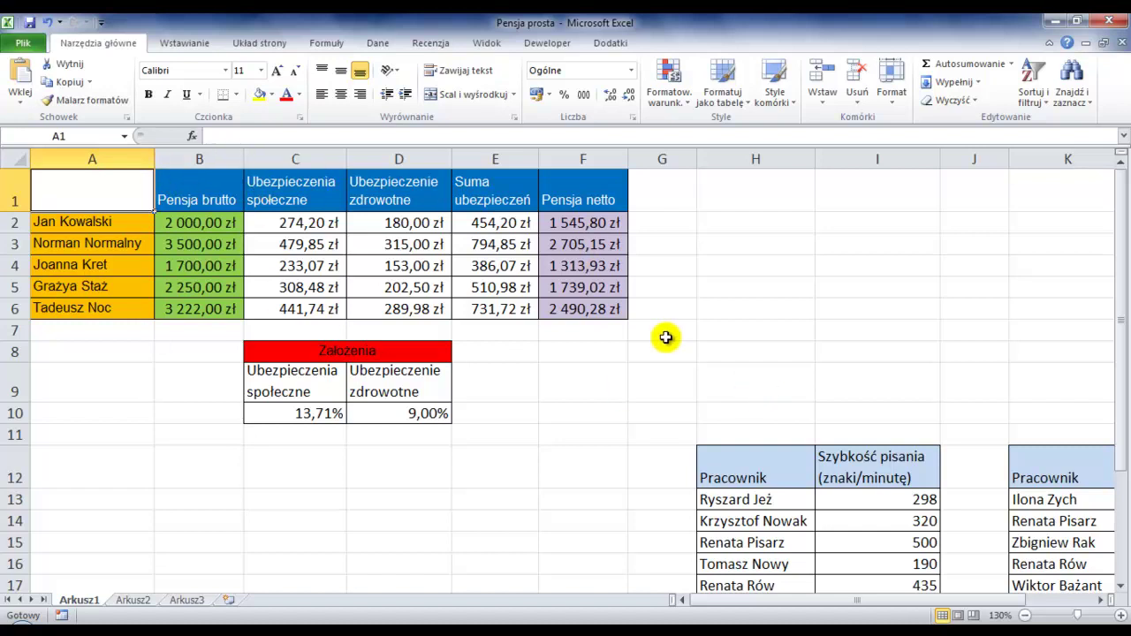
Step: Select G7, column G and row 7, then open F2's =B2-E2 formula for editing
{"action": "left_click", "coordinate": [671, 331]}
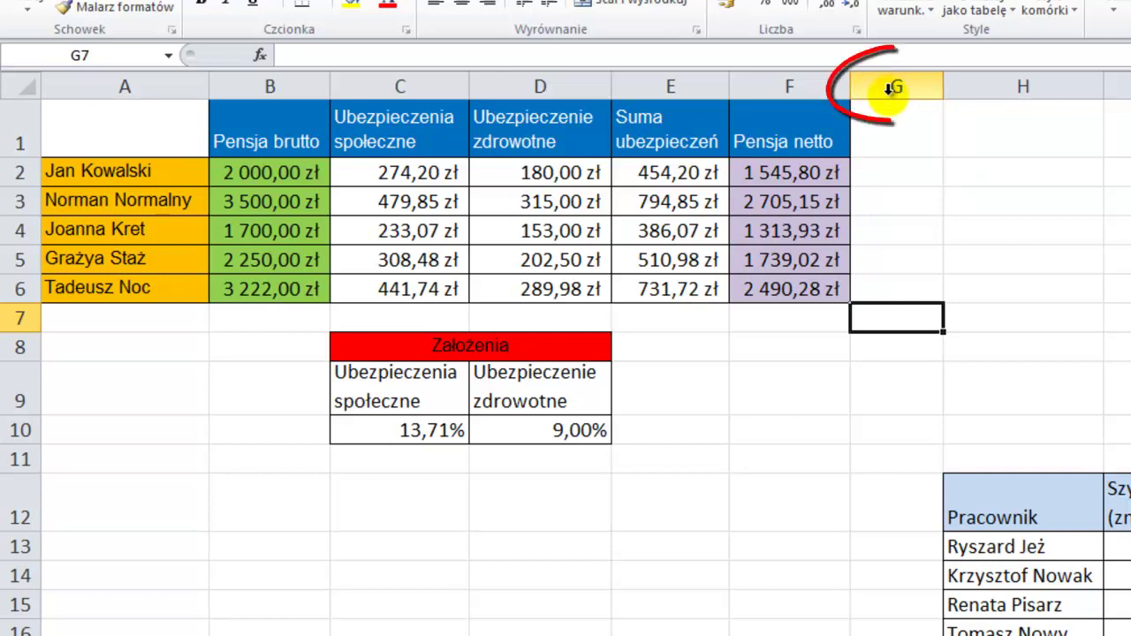
{"action": "left_click", "coordinate": [891, 89]}
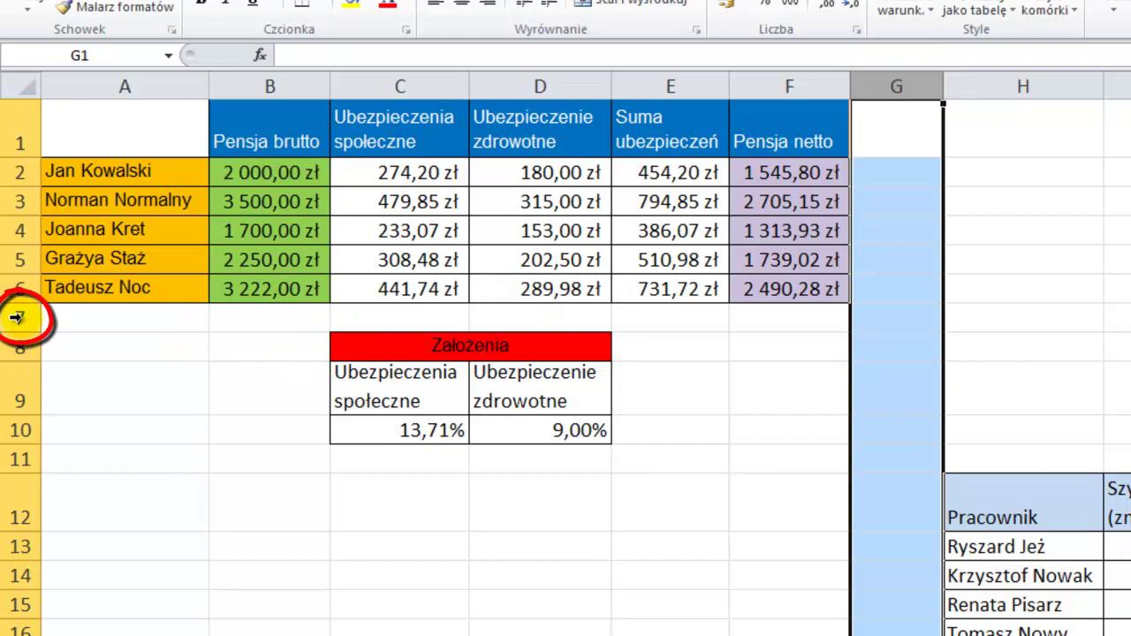
{"action": "left_click", "coordinate": [17, 317]}
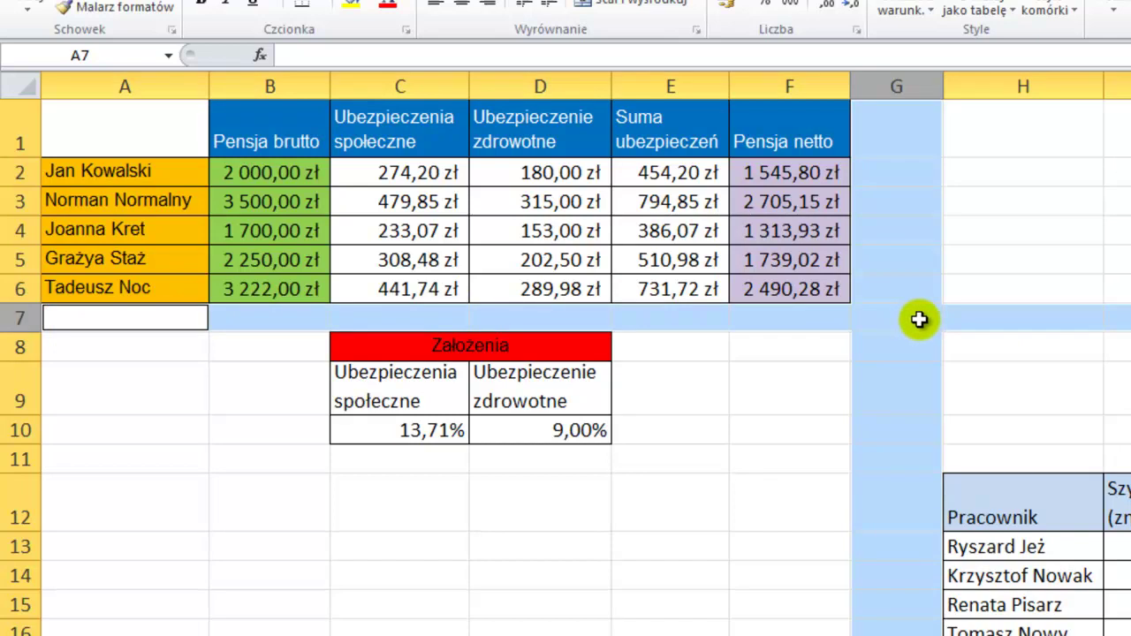
{"action": "left_click", "coordinate": [919, 320]}
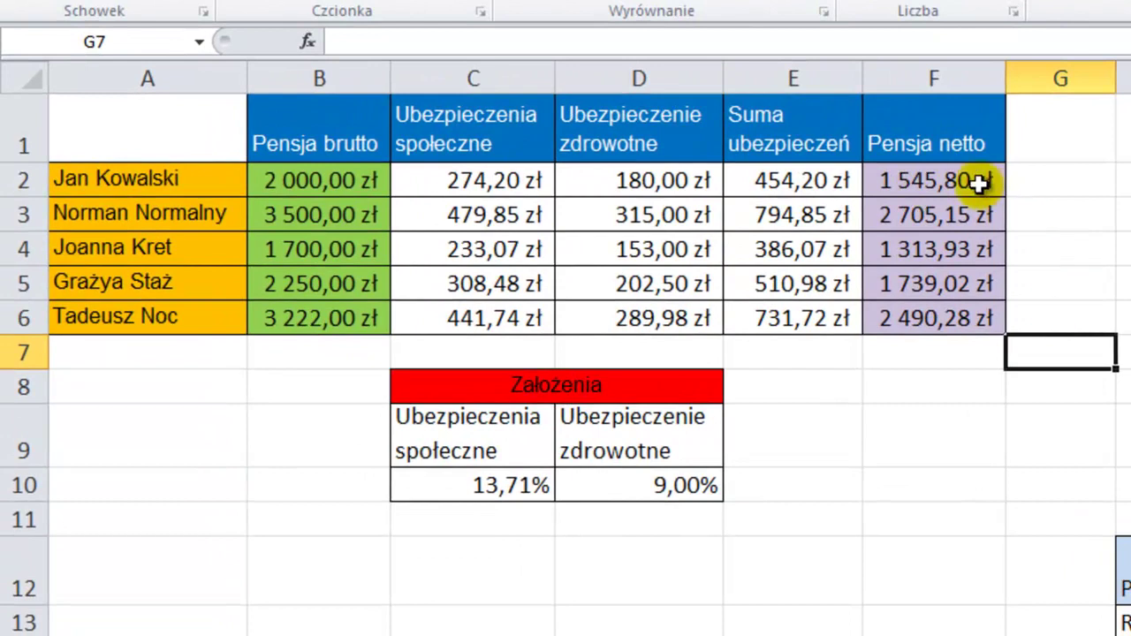
{"action": "left_click", "coordinate": [979, 182]}
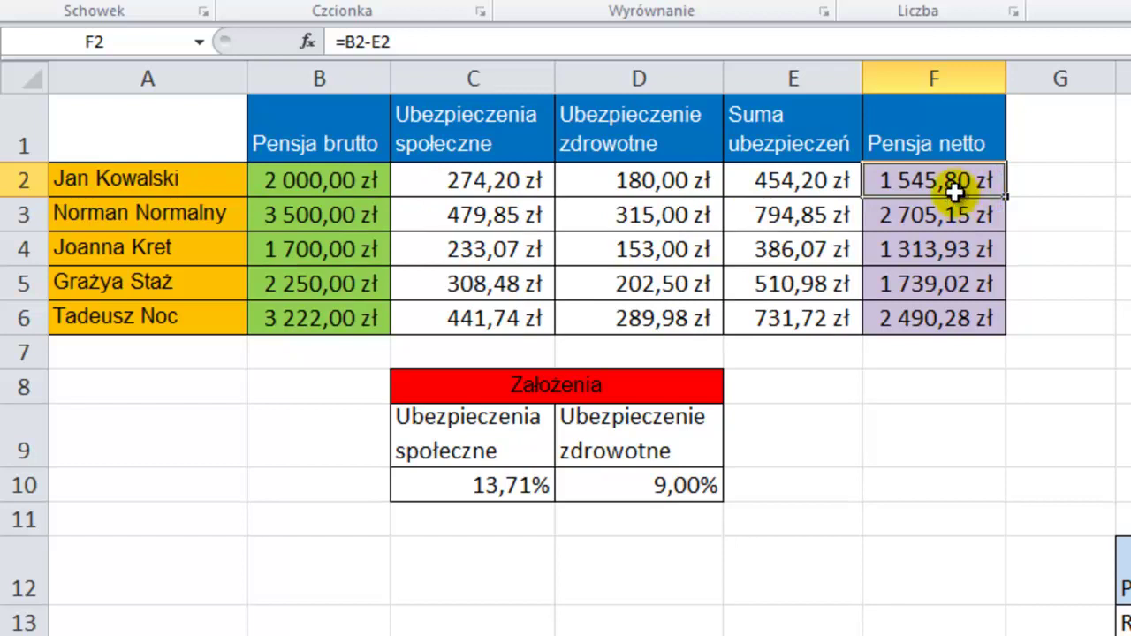
{"action": "double_click", "coordinate": [955, 187]}
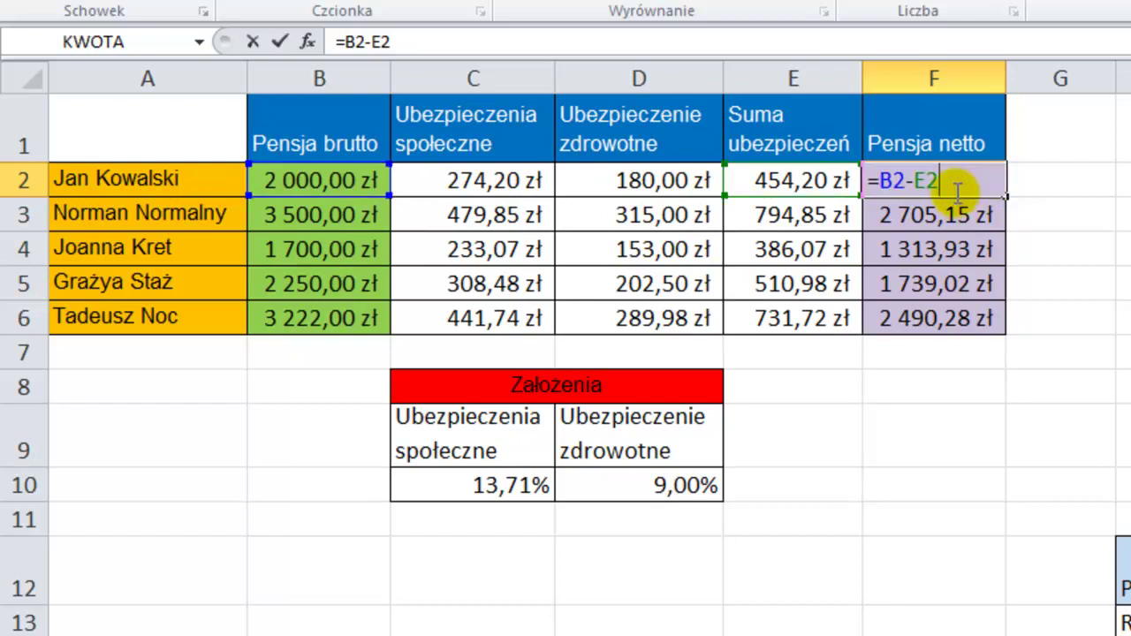